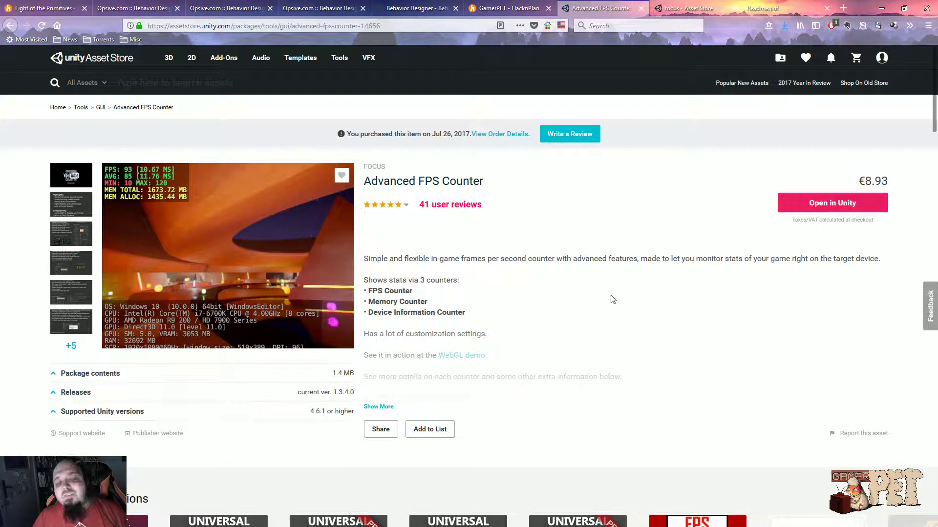
Review the assets listed on the Code Stage publisher page in the Asset Store, including Maintainer and Package2Folder
click(689, 8)
scroll(107, 449, down, 2)
mouse_move(71, 446)
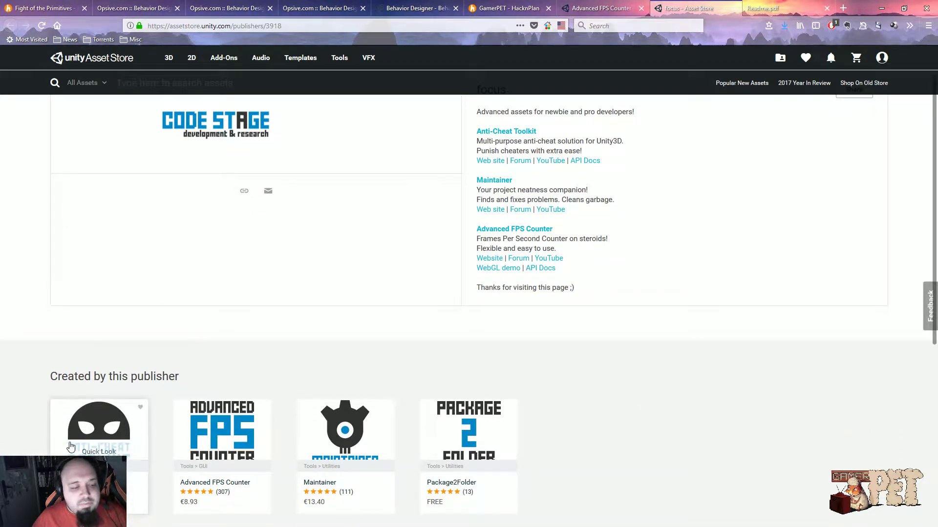
mouse_move(329, 500)
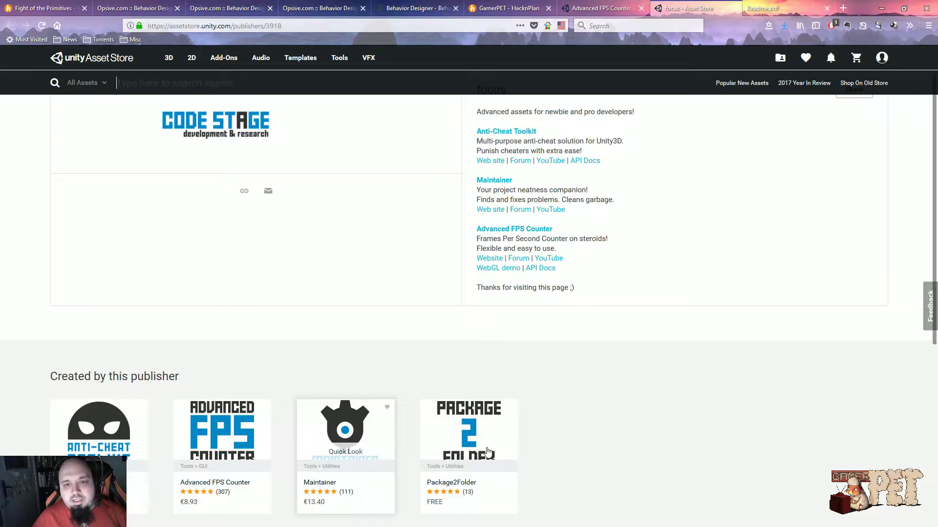
Return to the Advanced FPS Counter store page and open the plugin's Readme.pdf for reading
click(594, 9)
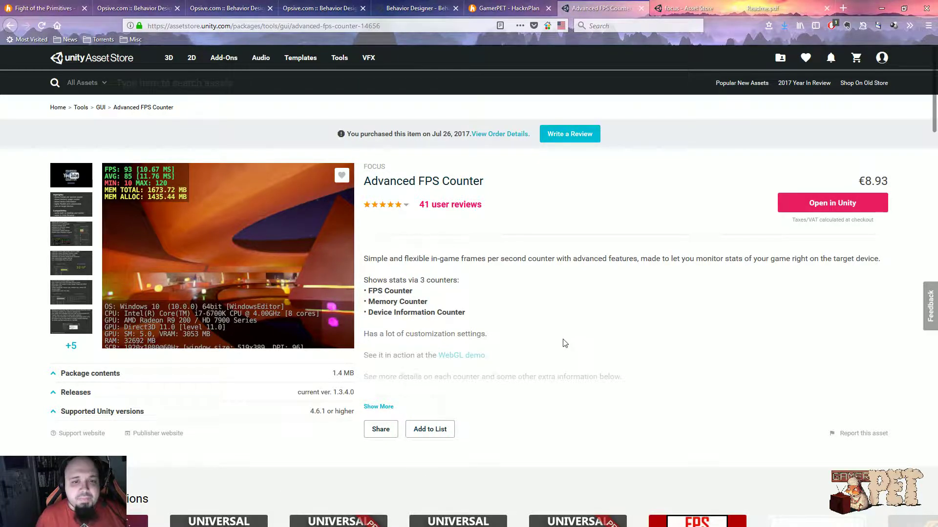
click(768, 7)
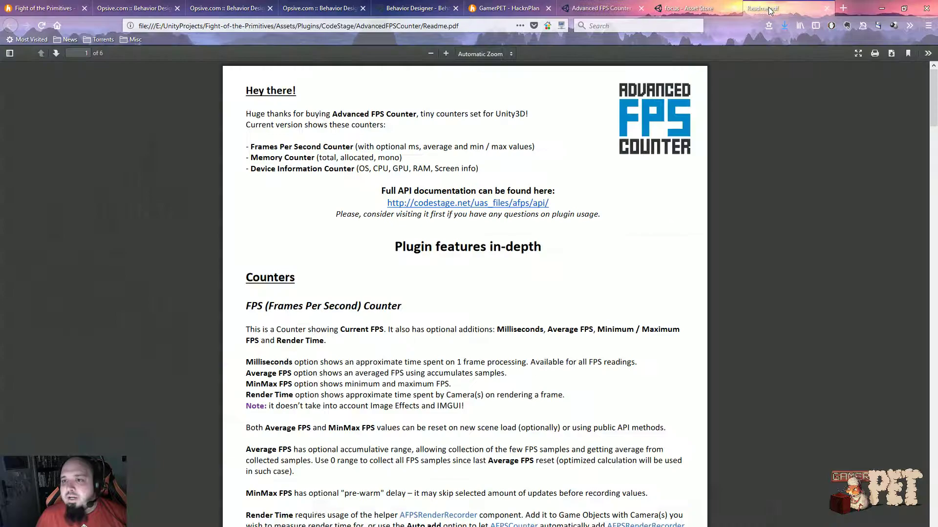
mouse_move(930, 92)
mouse_down()
mouse_move(916, 276)
mouse_move(880, 446)
mouse_move(937, 508)
mouse_move(937, 96)
mouse_up()
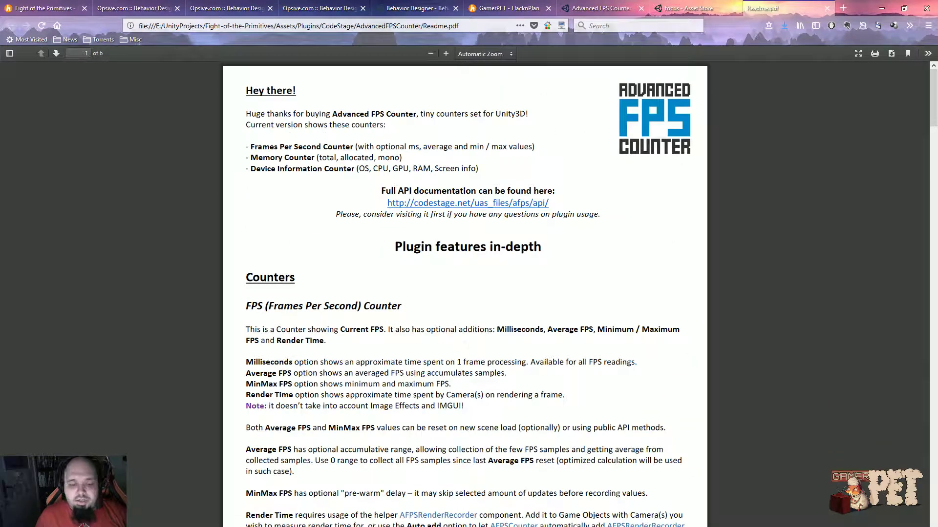
Switch to Unity, check the Code Stage option for creating a counter, and select the existing Advanced FPS Counter object
key(alt+Tab)
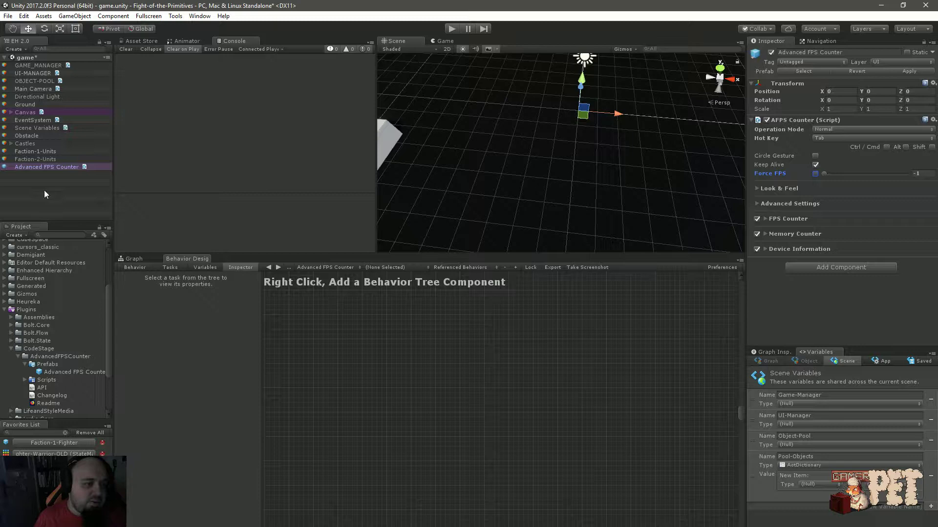
right_click(29, 175)
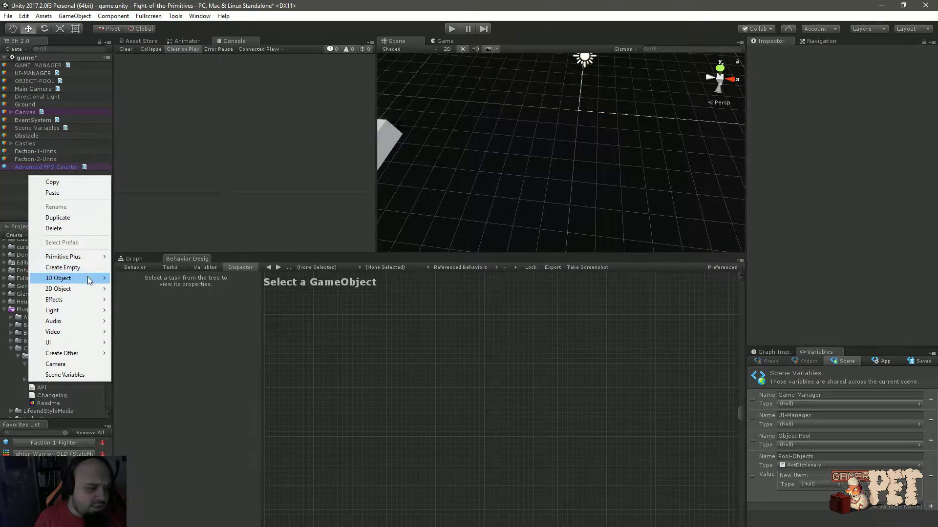
mouse_move(90, 356)
mouse_move(145, 357)
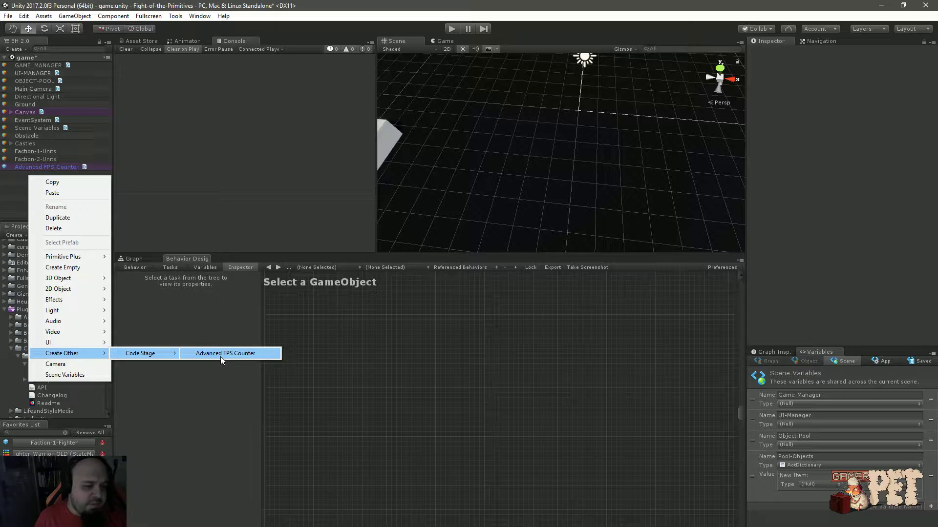
click(22, 207)
click(36, 166)
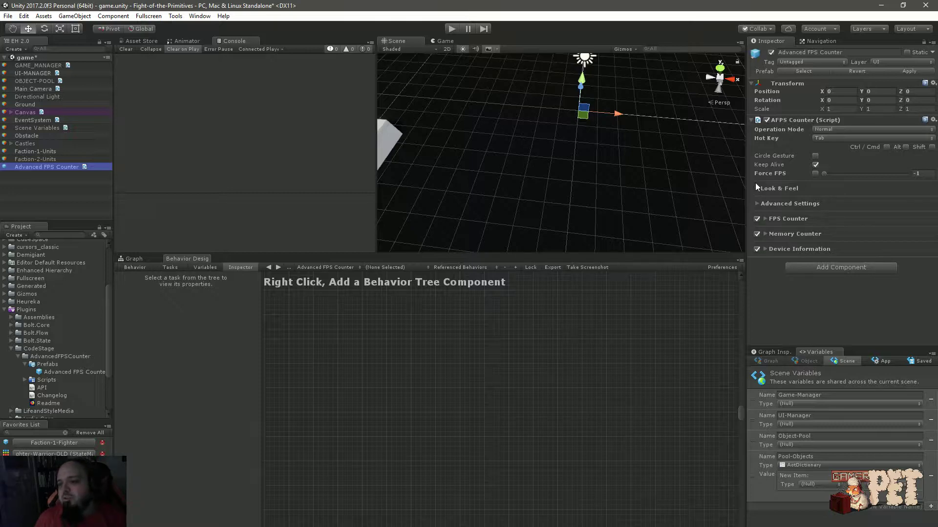
Run the game and test hiding and showing the counter overlay in the fullscreen Game view, ending play mode when done
click(450, 30)
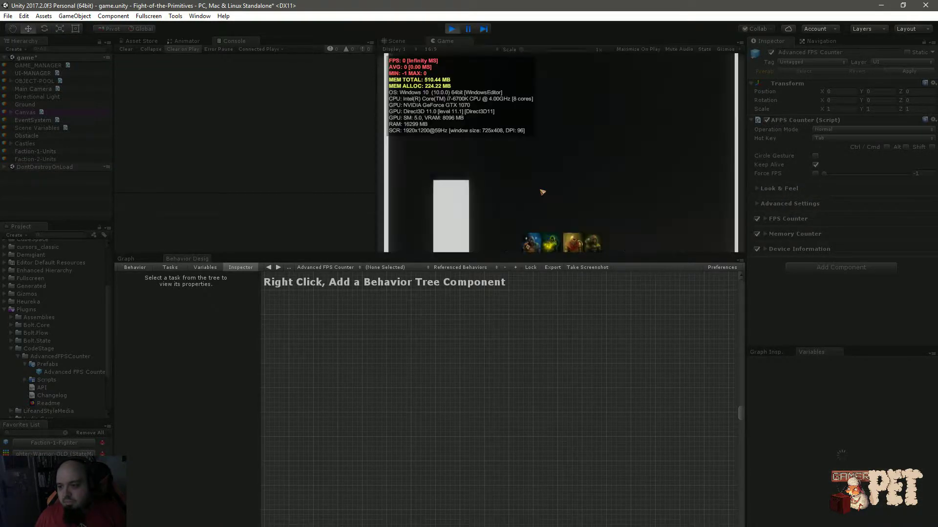
key(F10)
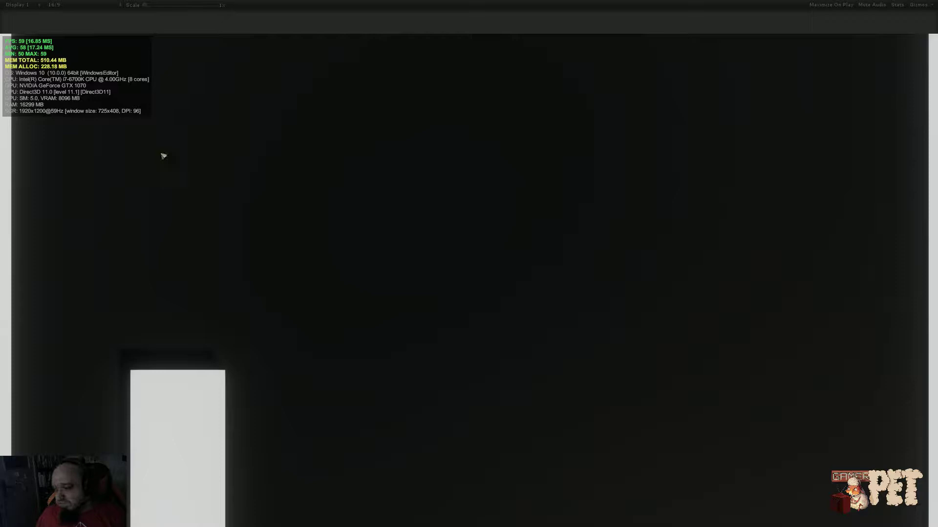
key(F1)
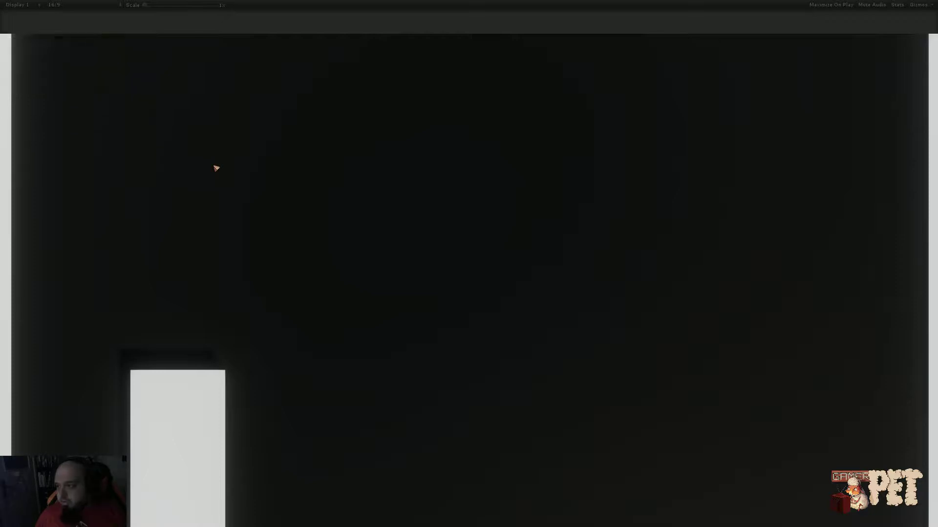
key(F1)
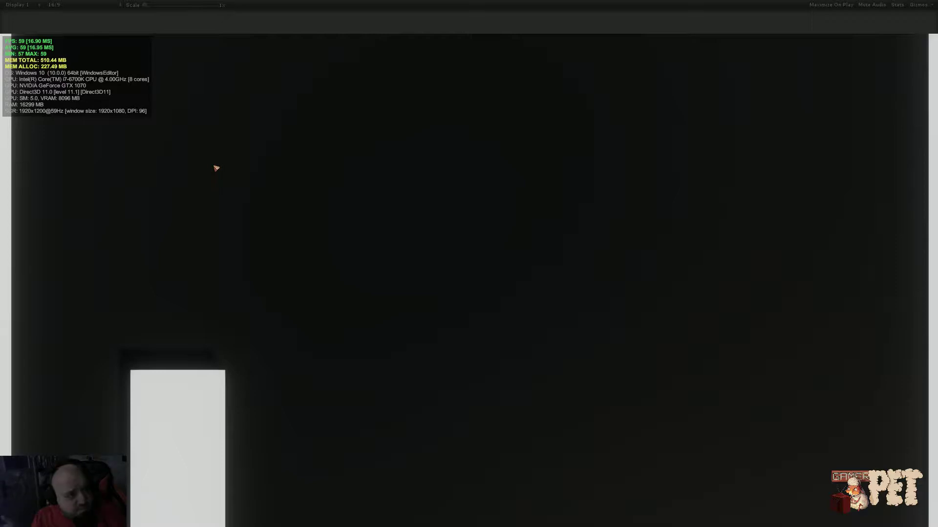
key(grave)
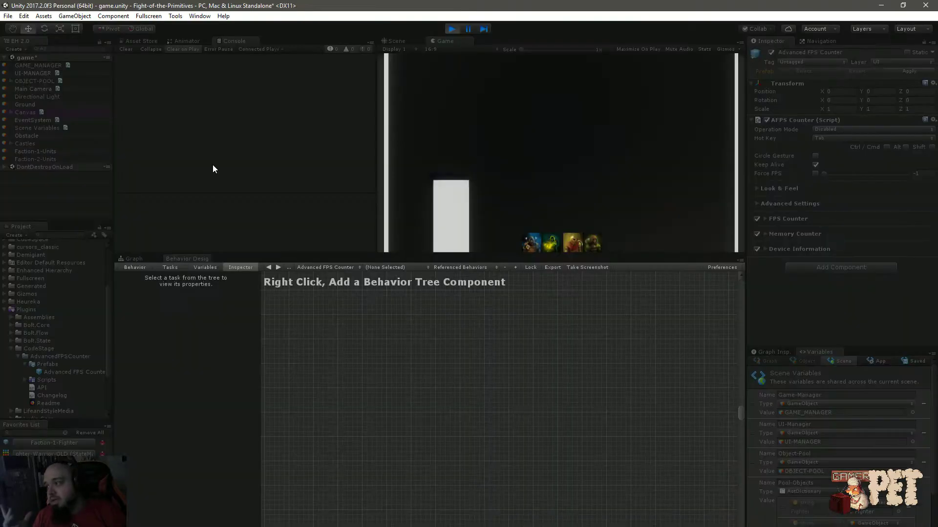
key(F11)
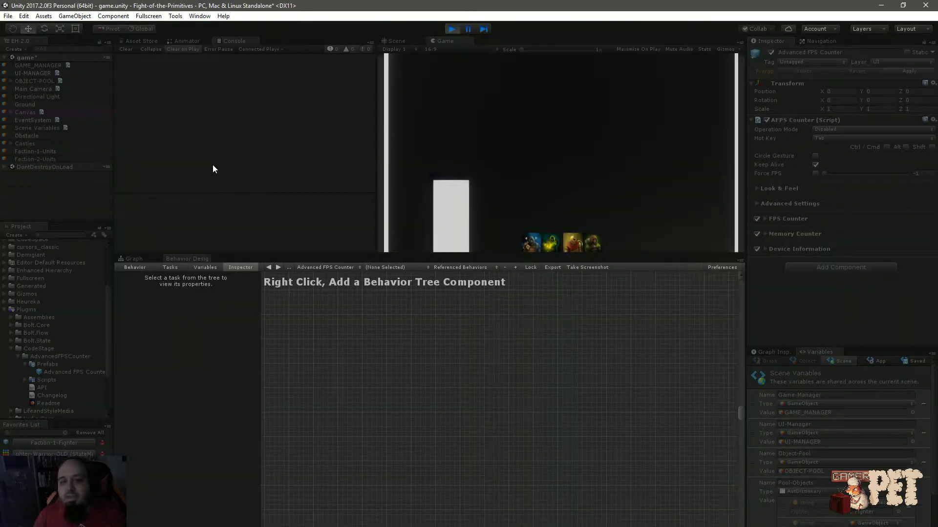
click(450, 30)
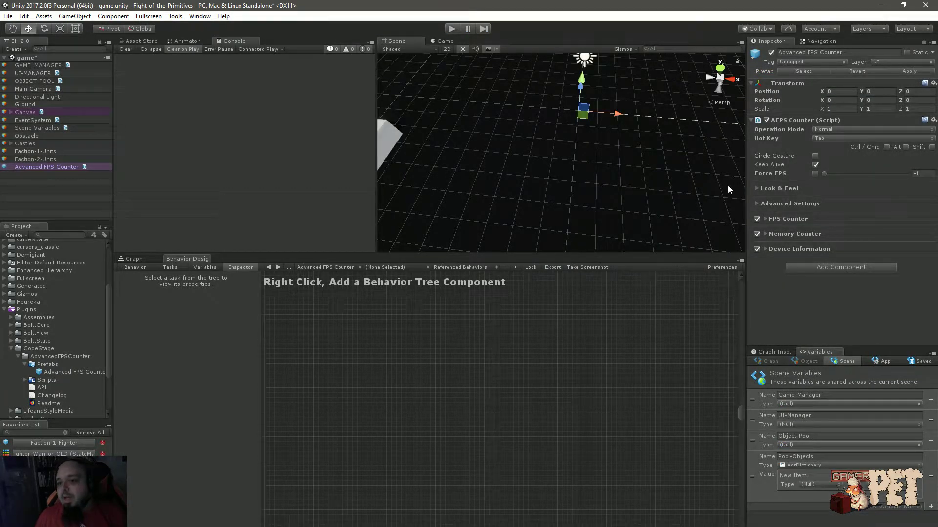
Check the available Hot Key choices and the Keep Alive description of the AFPS Counter component
click(818, 140)
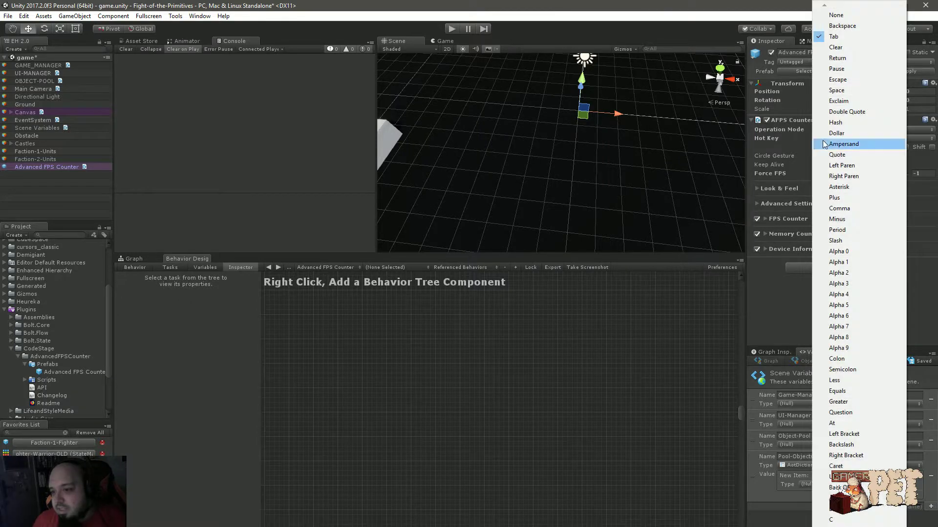
click(784, 137)
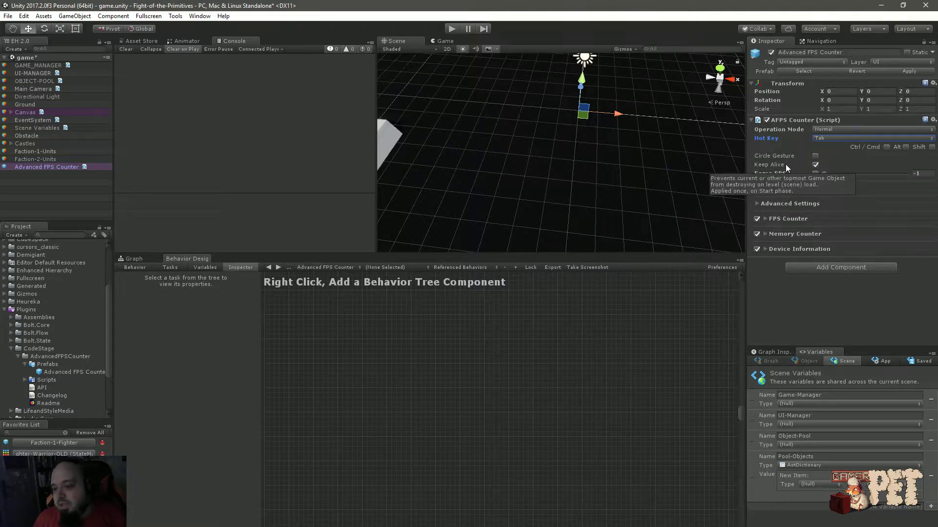
mouse_move(773, 148)
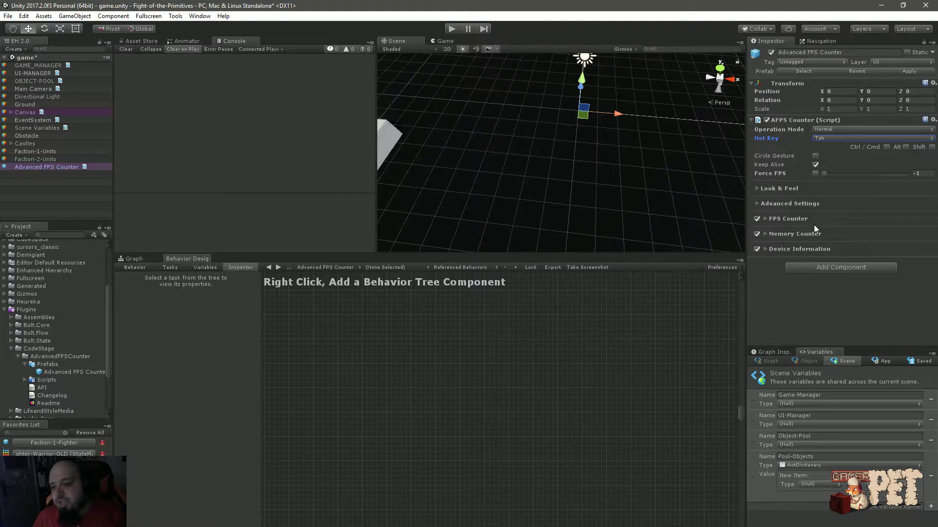
Preview an enlarged Look & Feel font for the counter in play mode, and set its Font Size to 14
click(757, 188)
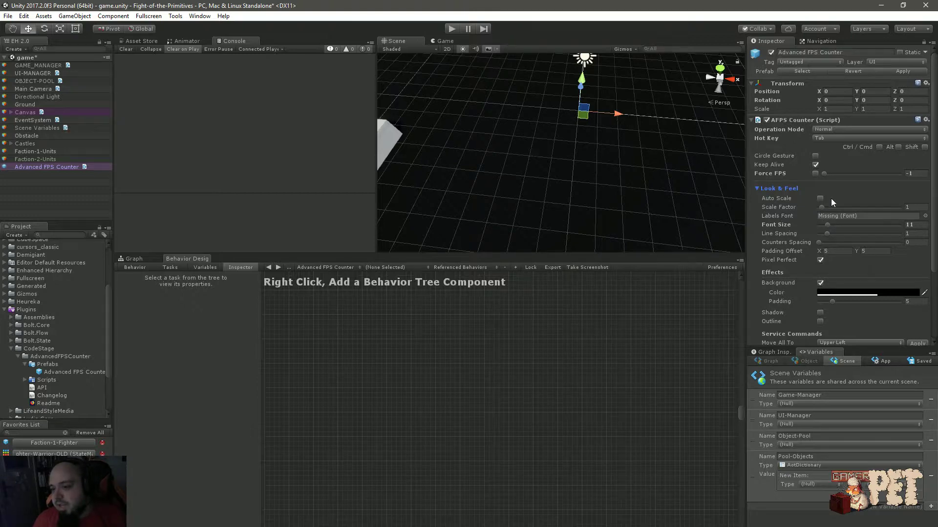
drag(828, 225, 847, 224)
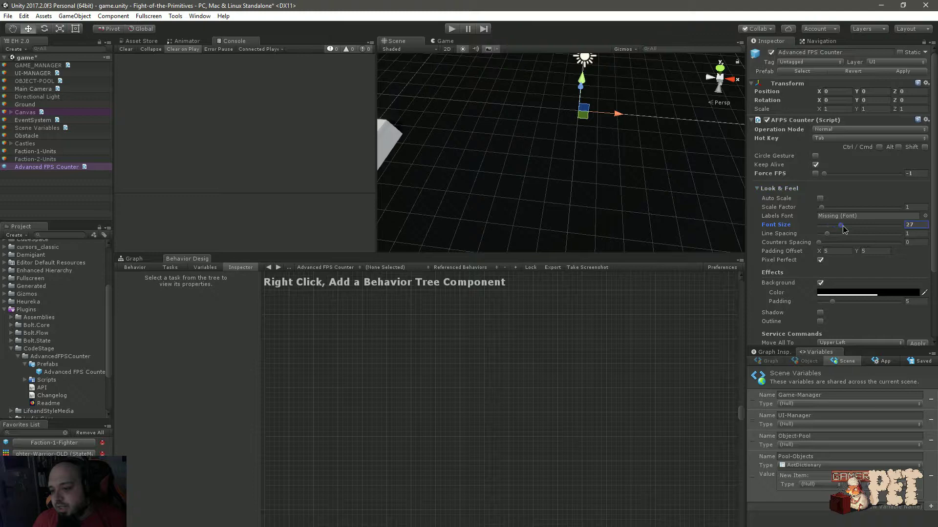
click(453, 28)
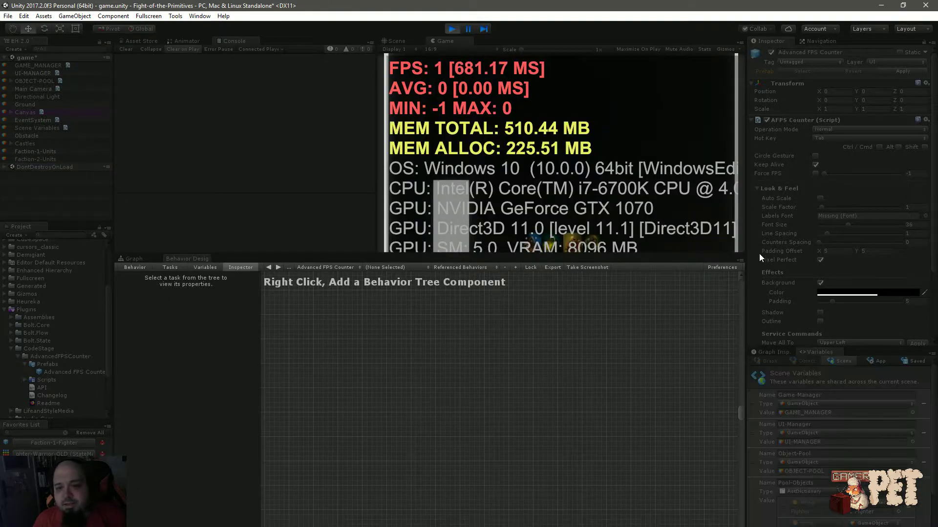
drag(838, 226, 830, 224)
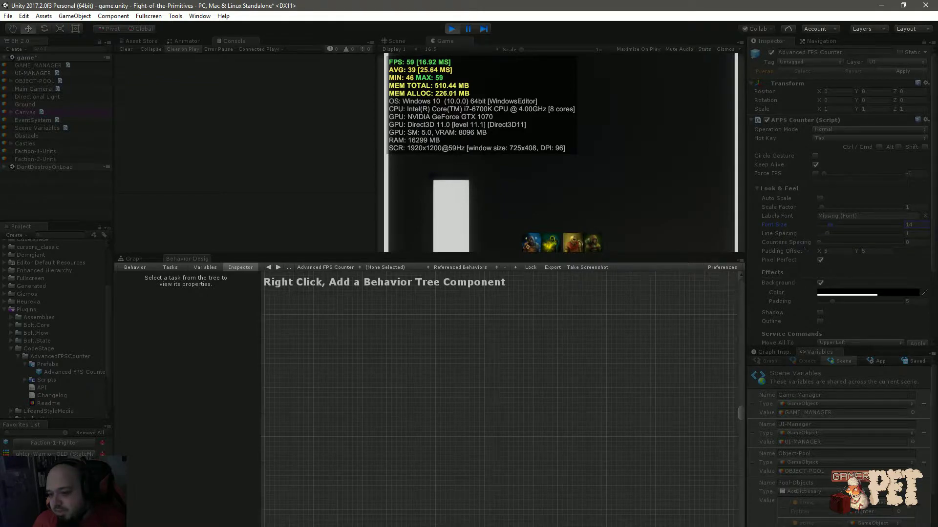
Try switching the counter's Background effect off and on and its Outline effect on and off
scroll(810, 286, down, 3)
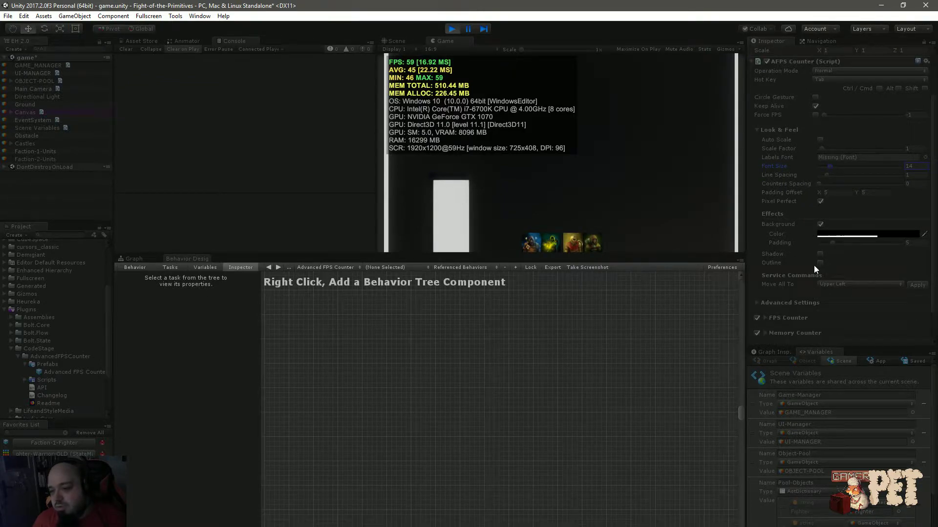
click(820, 225)
click(821, 225)
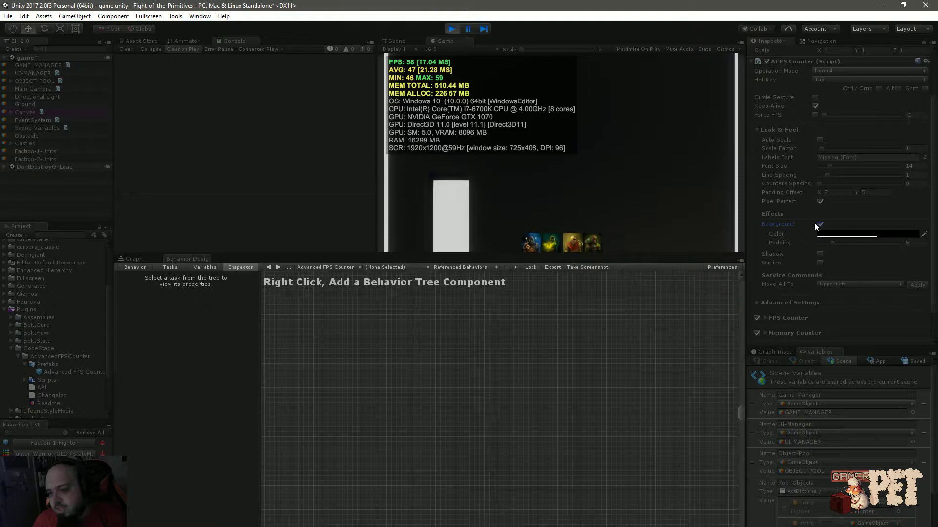
click(819, 263)
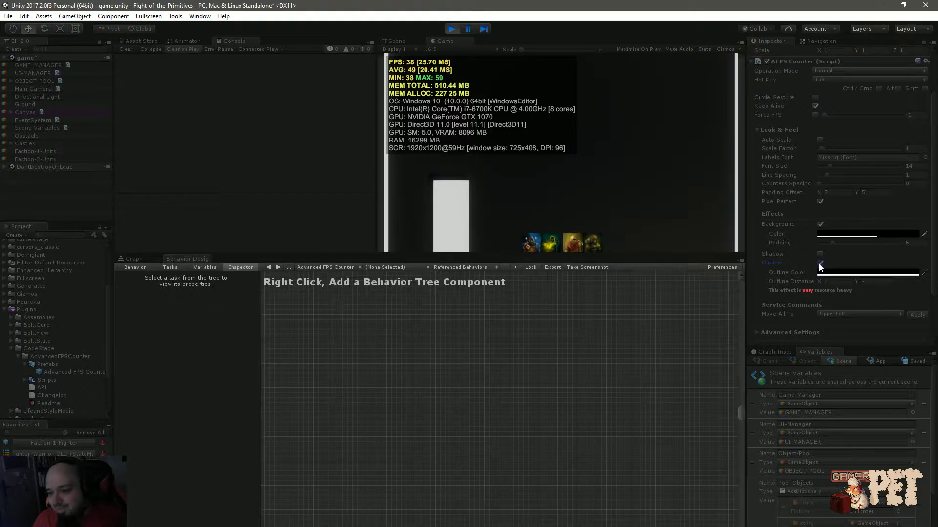
click(820, 263)
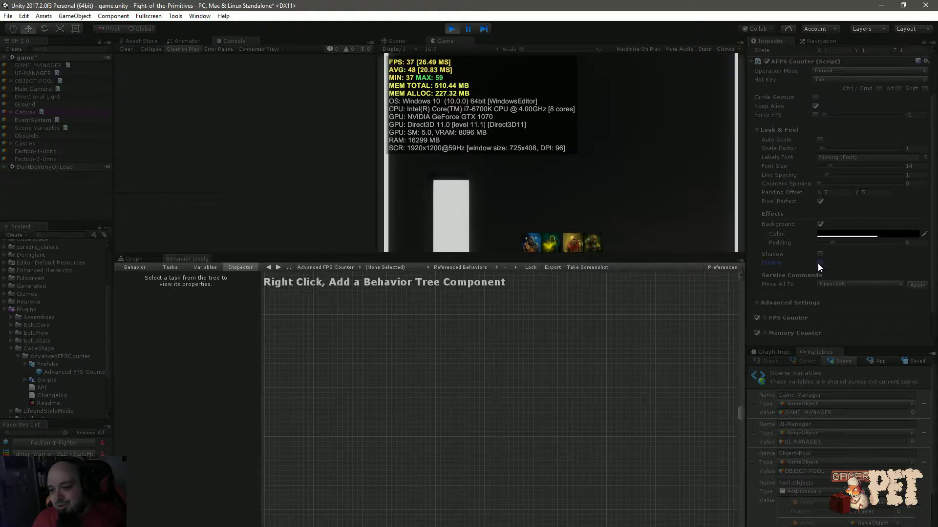
click(820, 224)
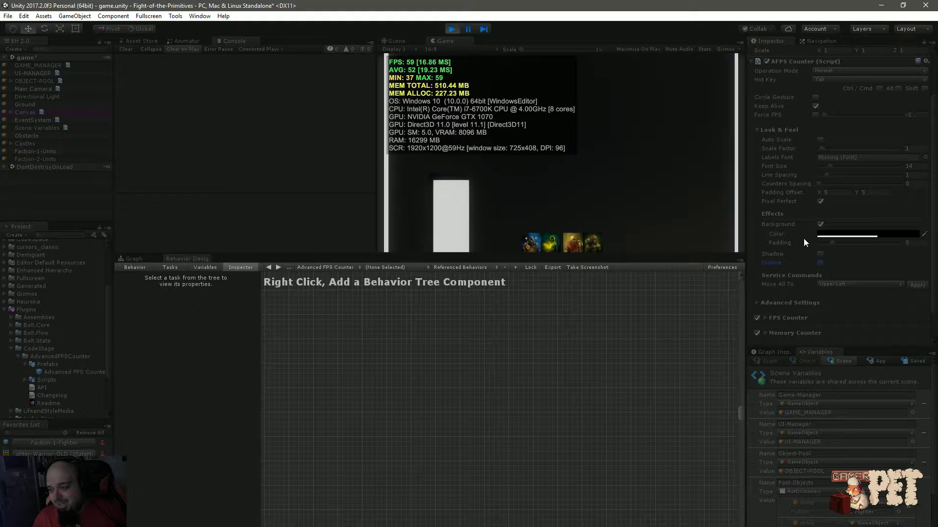
Look at the sorting order option in the counter's Advanced Settings and collapse that section again
scroll(792, 234, down, 3)
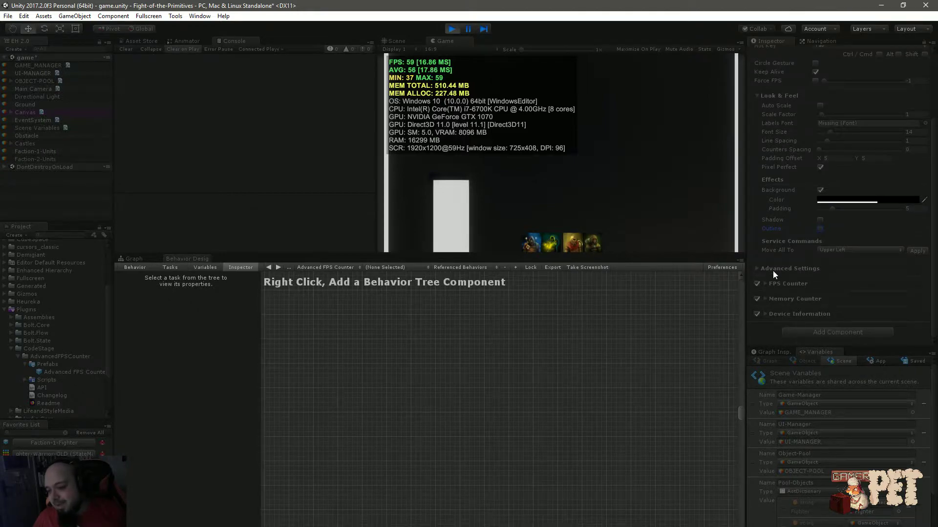
click(757, 268)
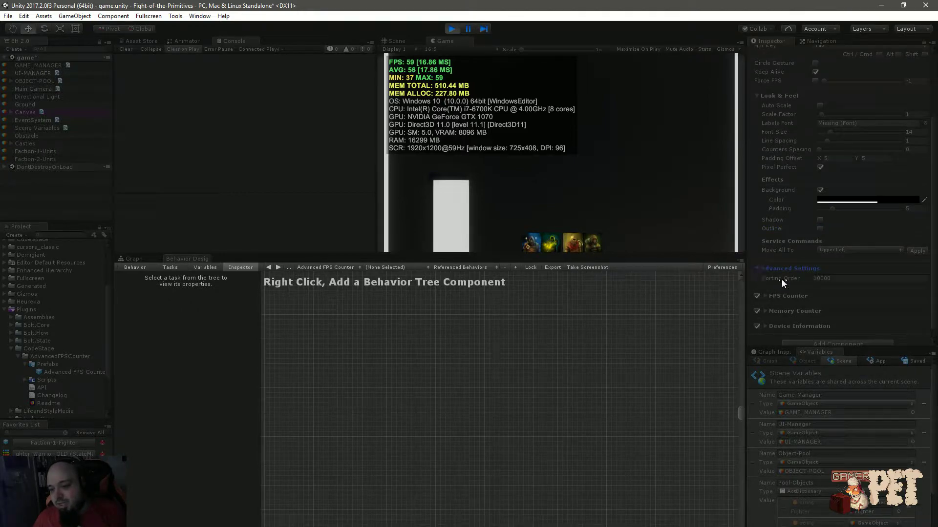
click(758, 269)
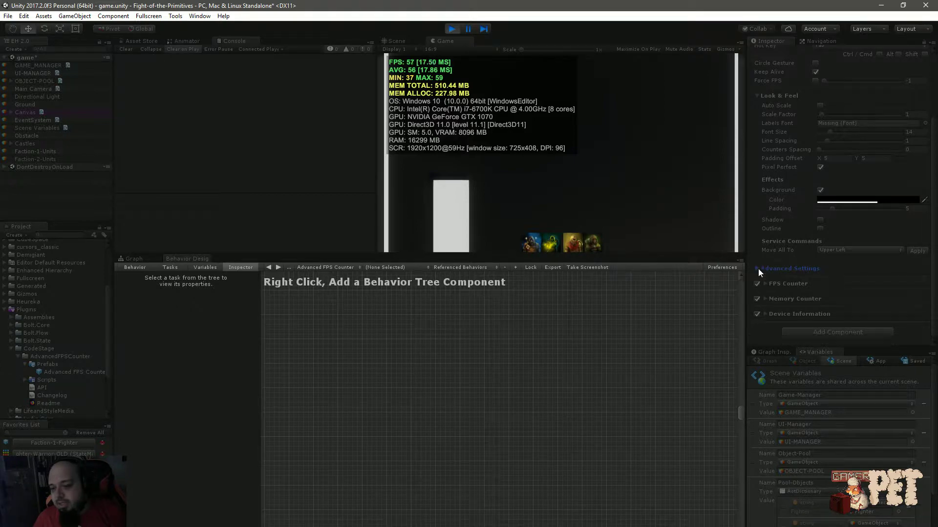
Try disabling and re-enabling the Device Information, Memory Counter and FPS Counter sections of the overlay
click(756, 315)
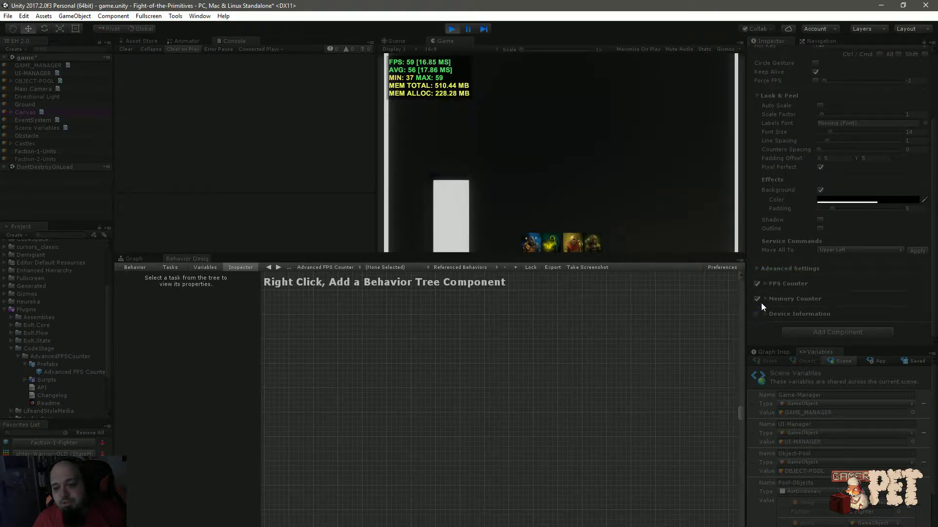
click(757, 299)
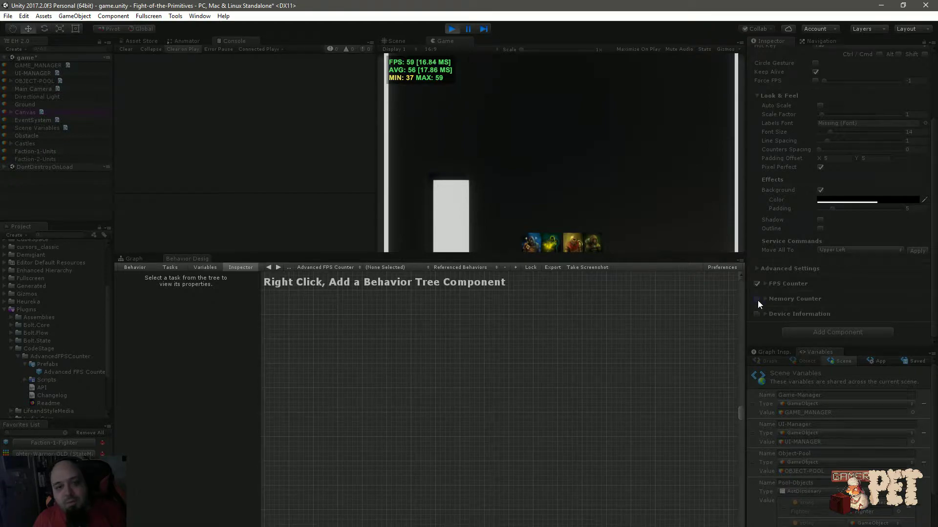
click(757, 284)
click(757, 284)
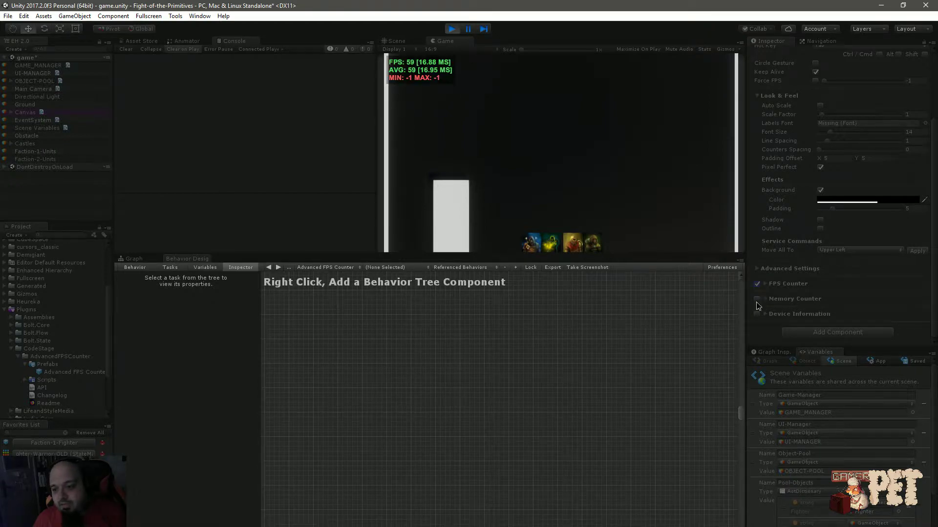
click(757, 299)
click(756, 314)
Expand the FPS Counter settings, try its Lower Right anchor, and return the anchor to Upper Left
click(765, 285)
scroll(768, 281, down, 3)
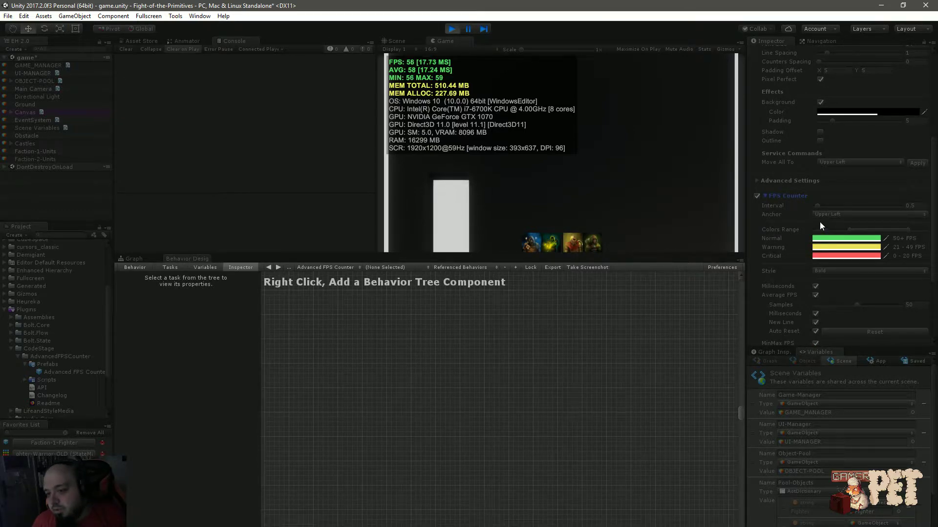
click(831, 214)
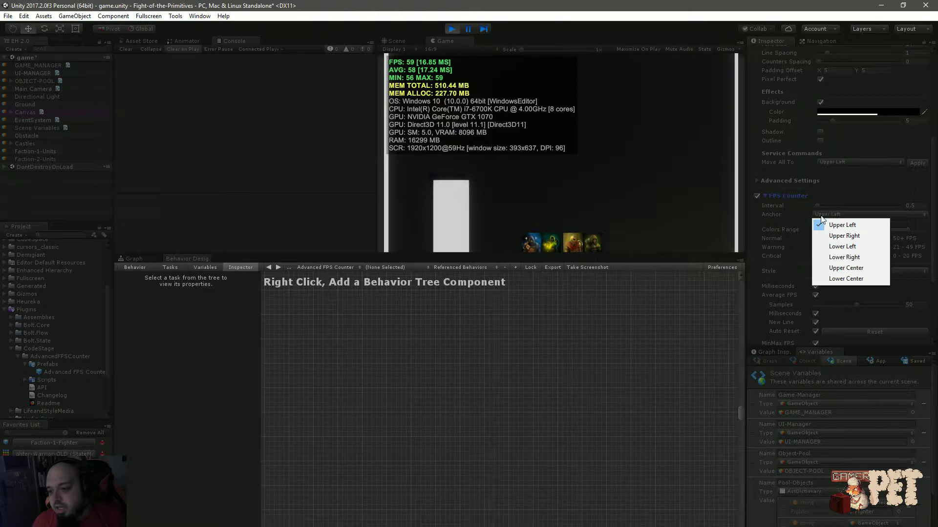
click(833, 257)
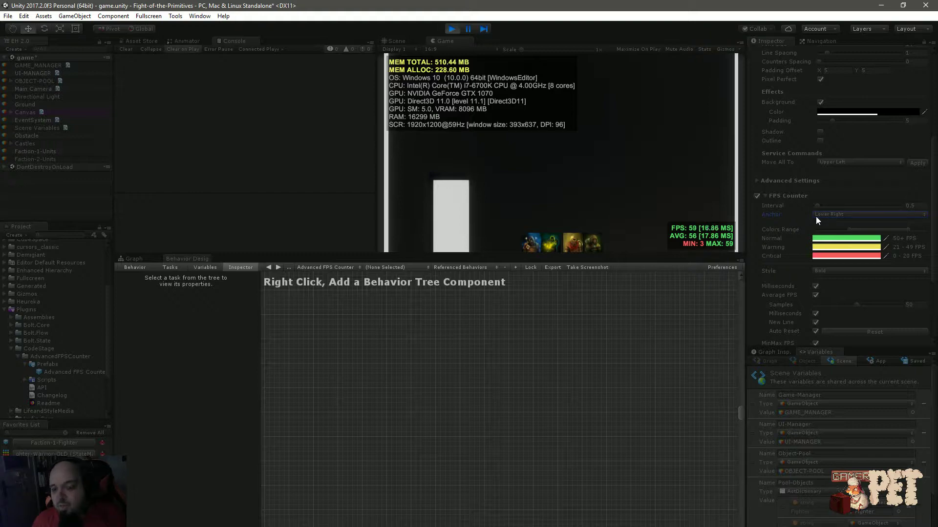
click(833, 213)
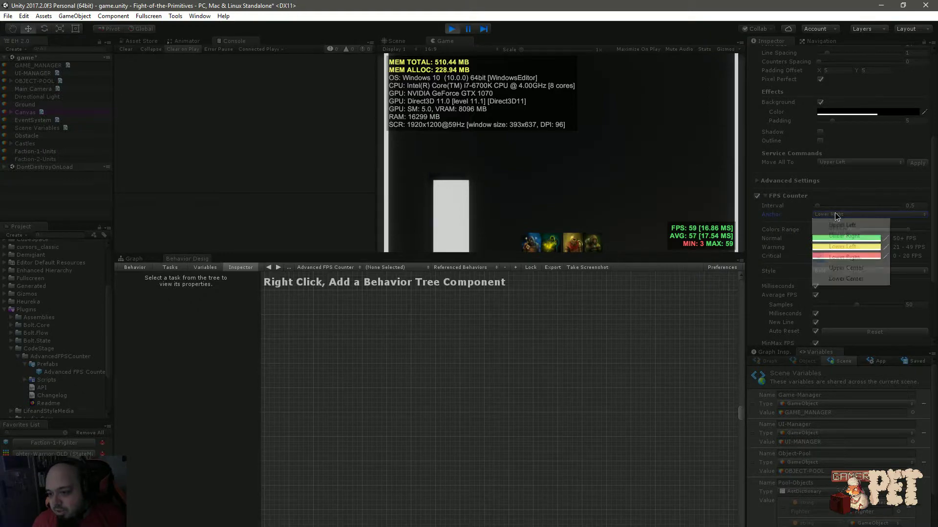
click(836, 225)
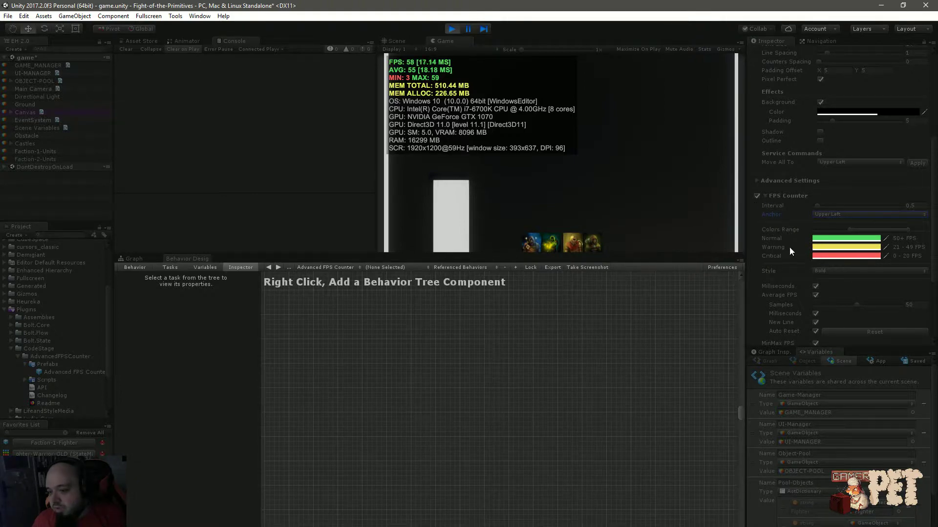
Review the FPS Counter's Average FPS and MinMax FPS options, and restart play mode to watch the overlay start up
scroll(813, 247, down, 3)
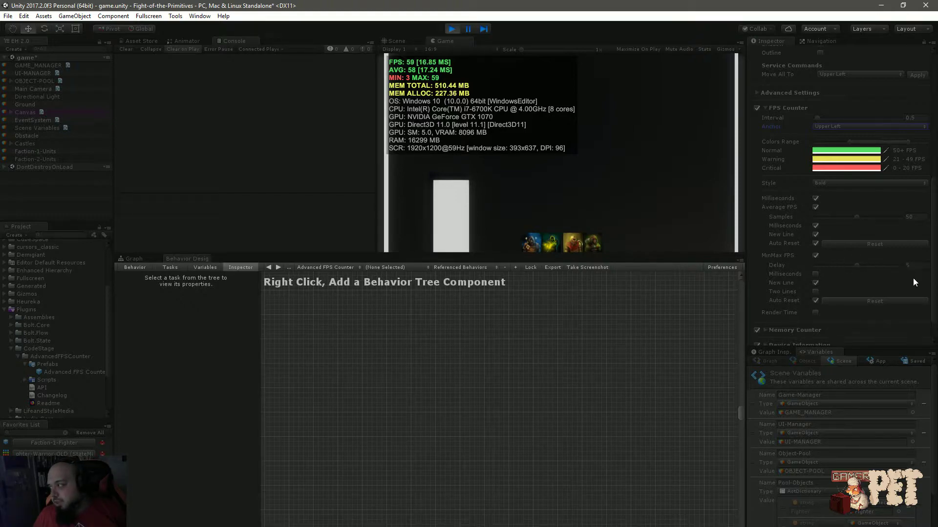
click(448, 31)
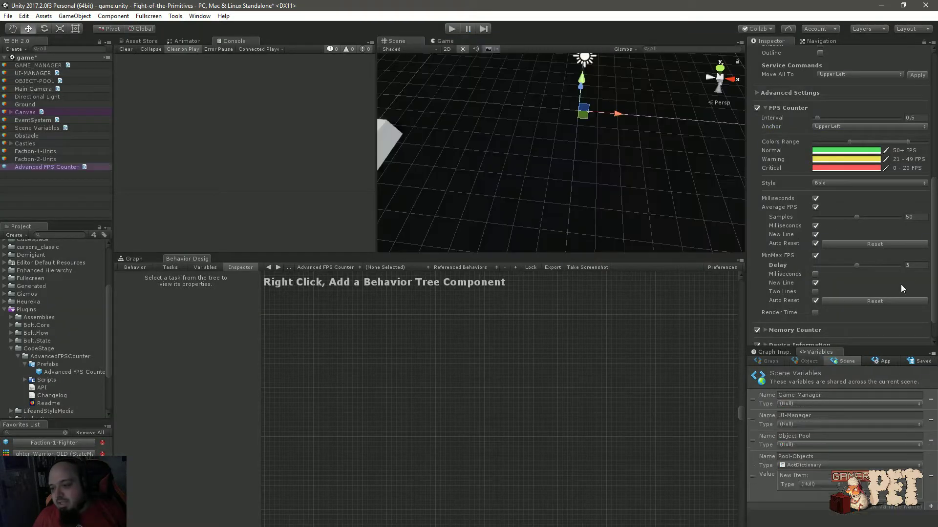
click(449, 29)
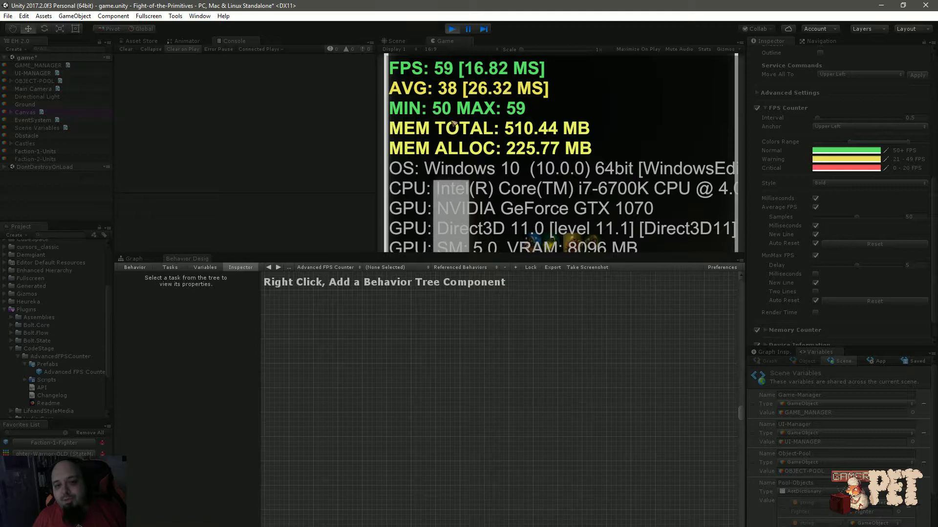
Stop play mode and set the counter's Look & Feel Font Size to 10
click(452, 29)
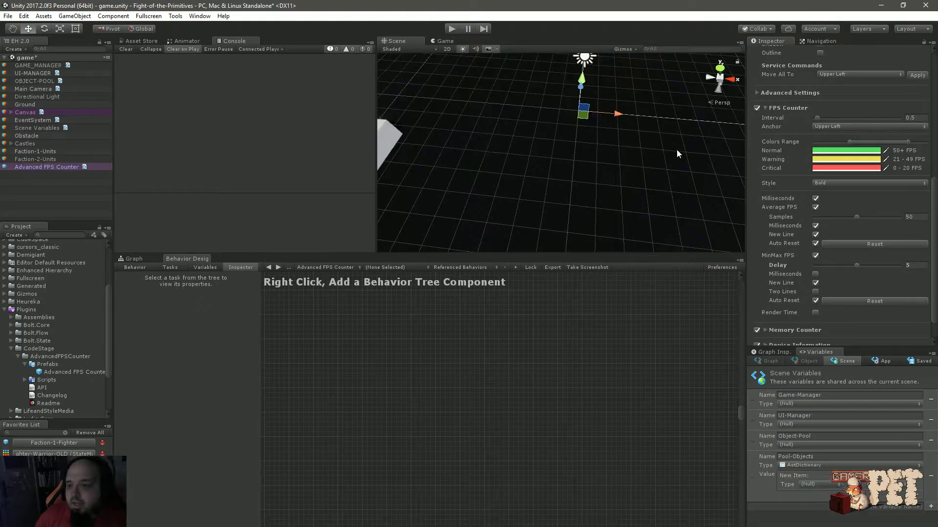
scroll(775, 196, up, 5)
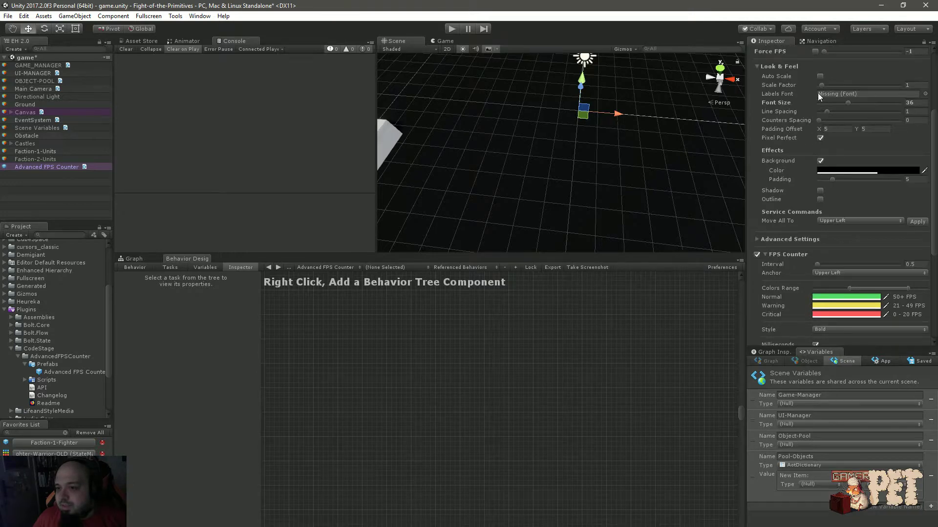
click(828, 103)
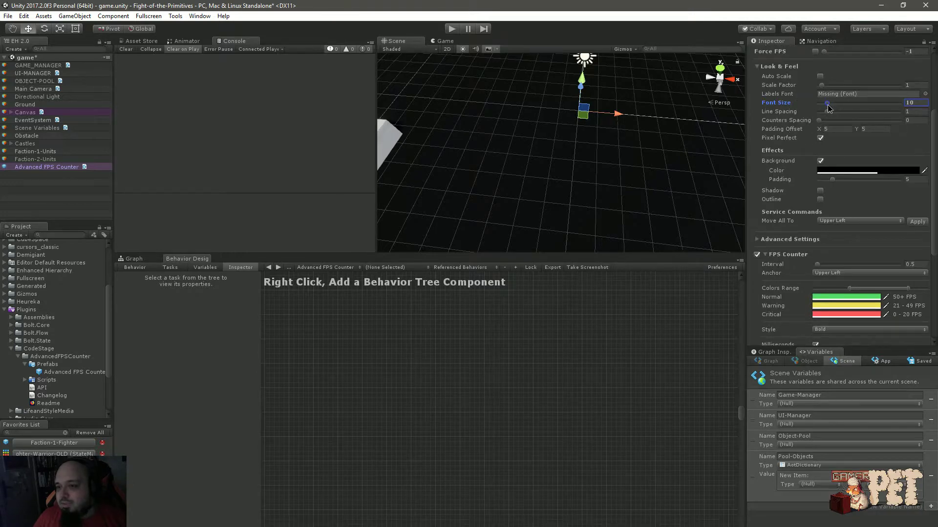
Look through the Memory Counter's settings, including its anchor choices, and expand the Device Information settings with the other counter sections collapsed
scroll(785, 185, down, 6)
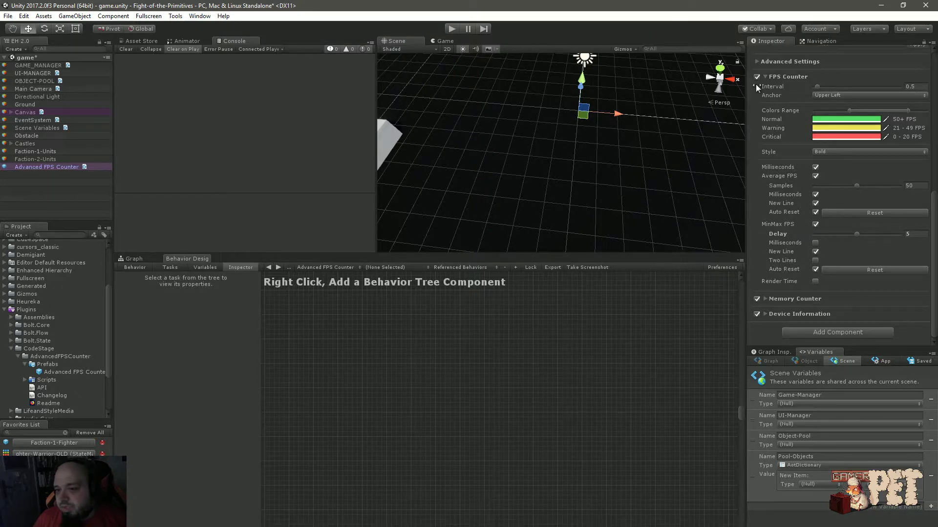
click(769, 75)
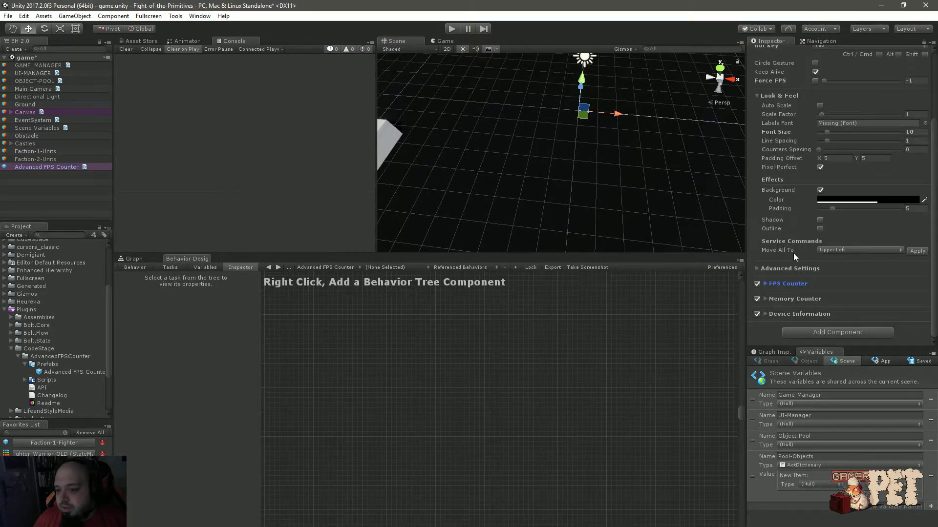
click(762, 298)
scroll(771, 244, down, 3)
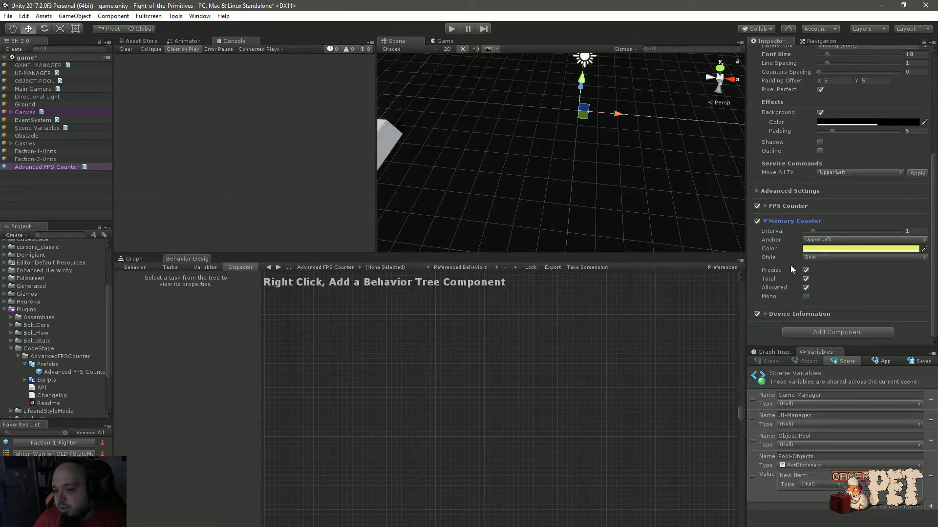
click(818, 242)
click(812, 245)
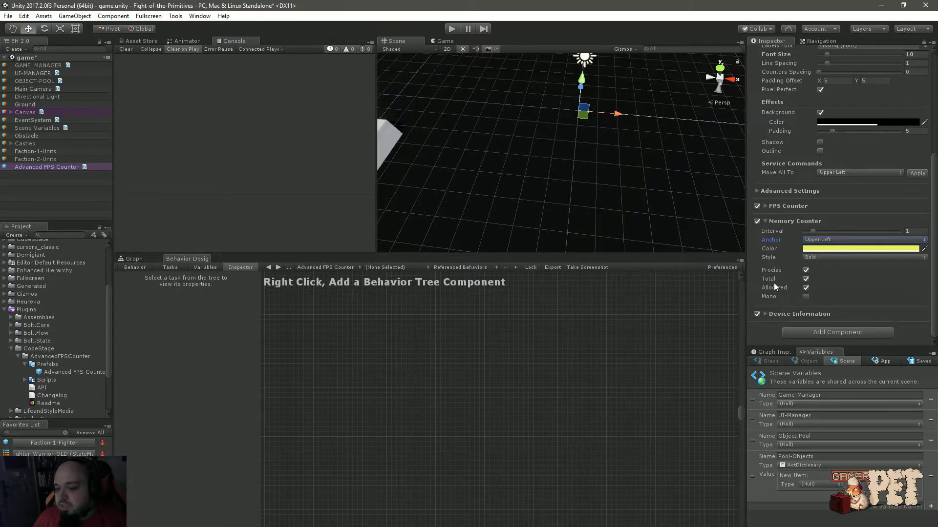
click(766, 222)
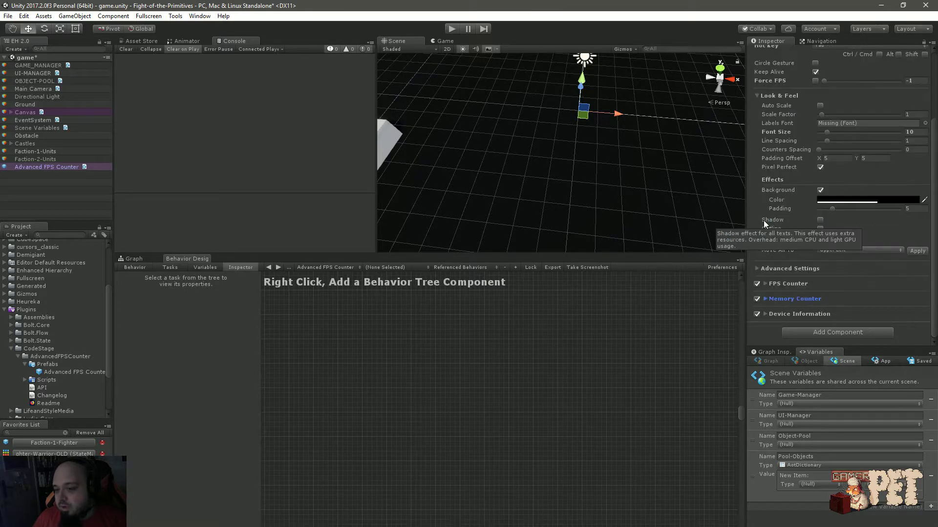
click(764, 313)
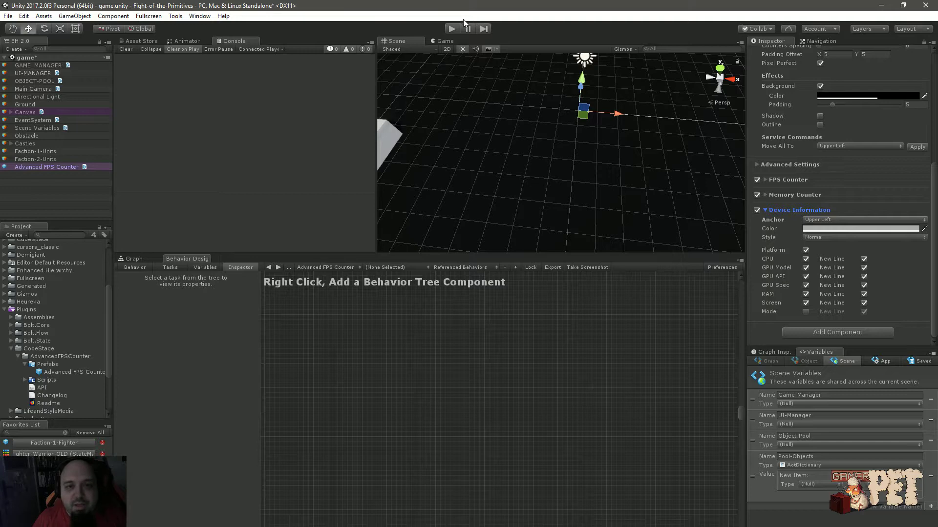
Run the game and set the Device Information anchor to Upper Right
click(451, 28)
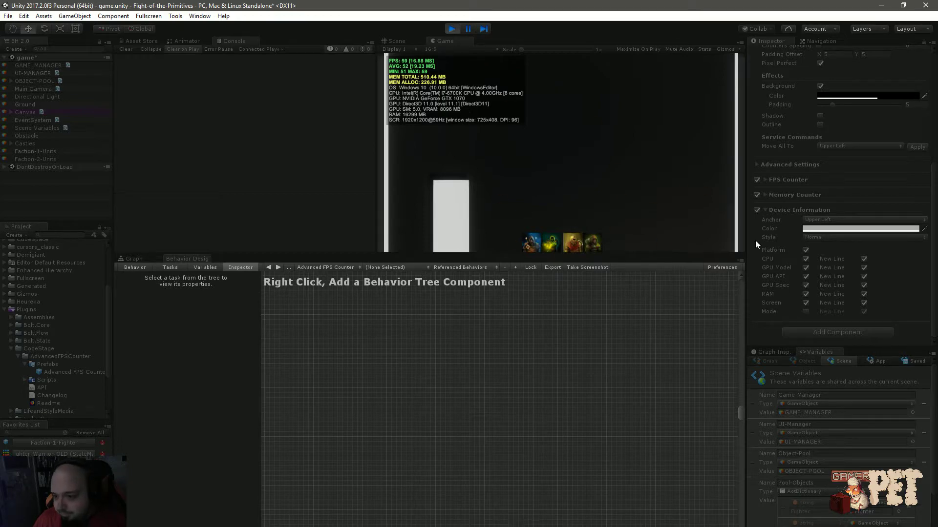
click(830, 220)
click(833, 241)
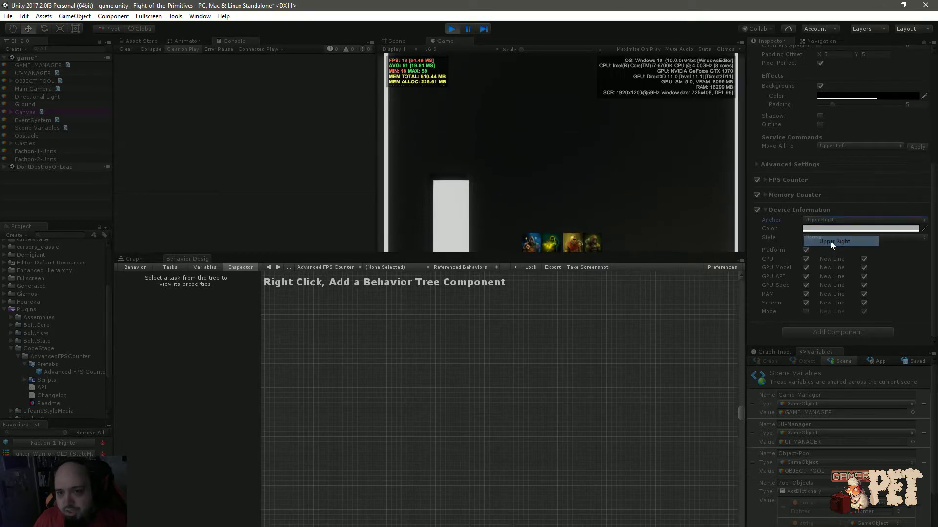
Test toggling the overlay with its hot key in the running game, and check the Hot Key setting before stopping play mode
click(586, 148)
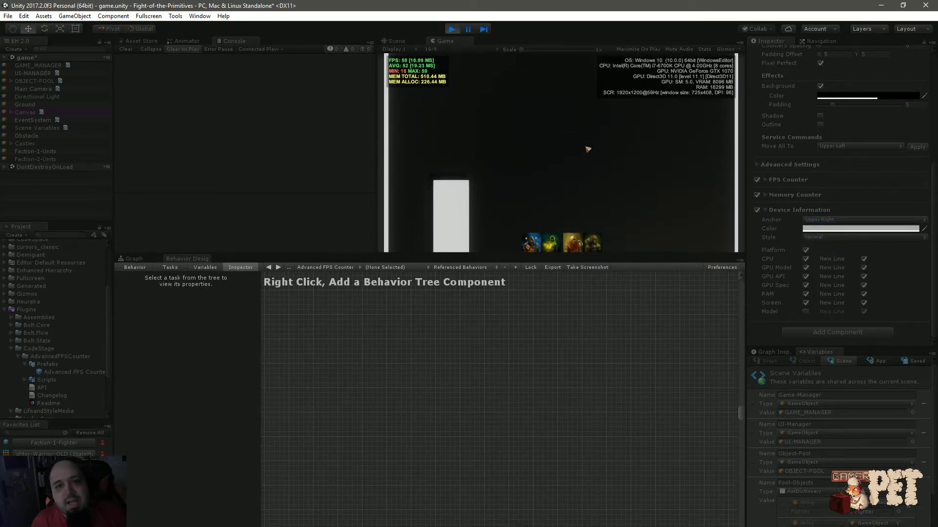
key(grave)
key(grave)
key(grave)
key(grave)
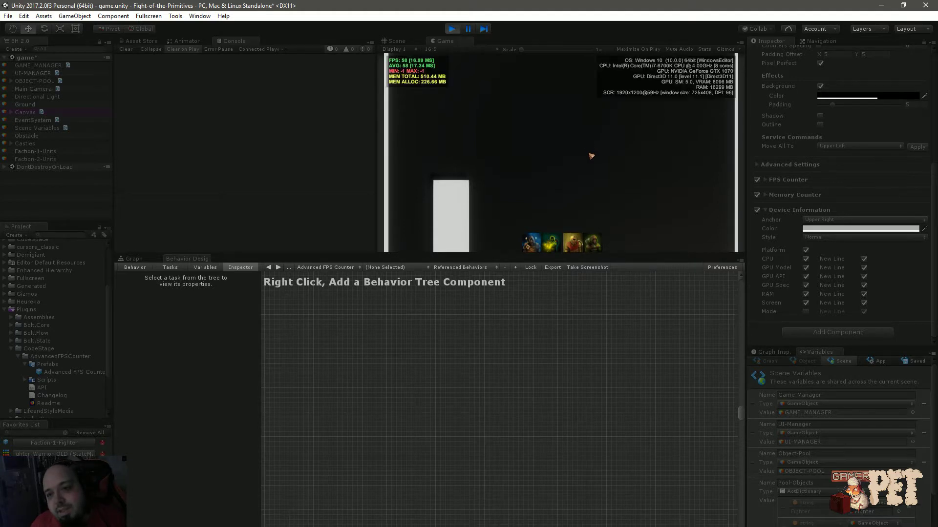
key(grave)
key(Tab)
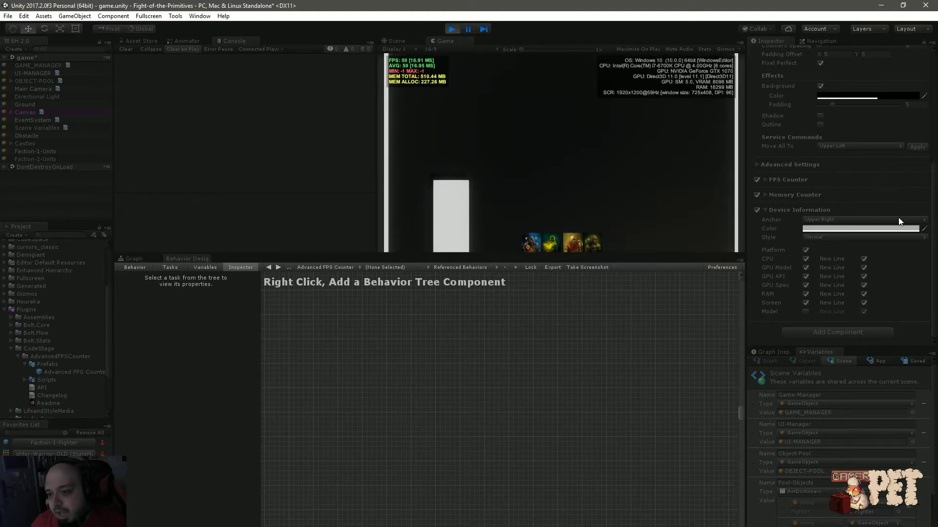
scroll(814, 236, up, 10)
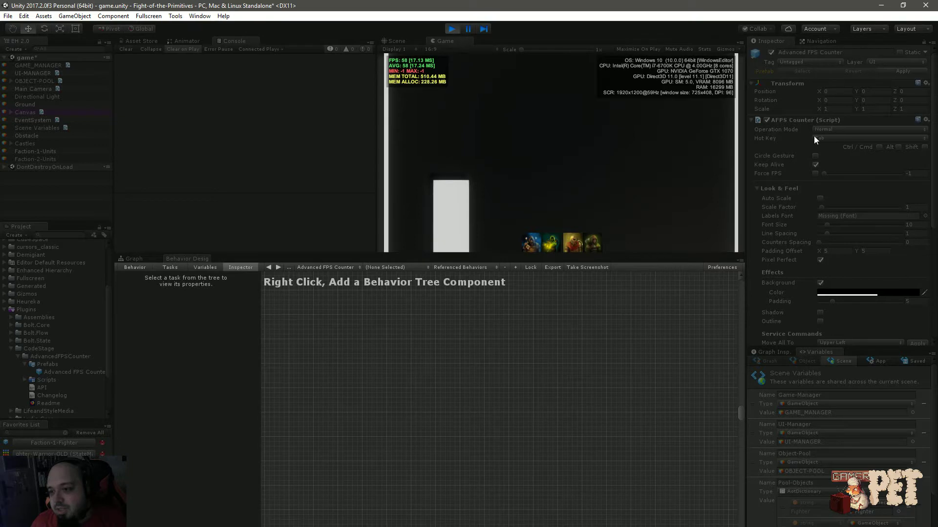
click(450, 29)
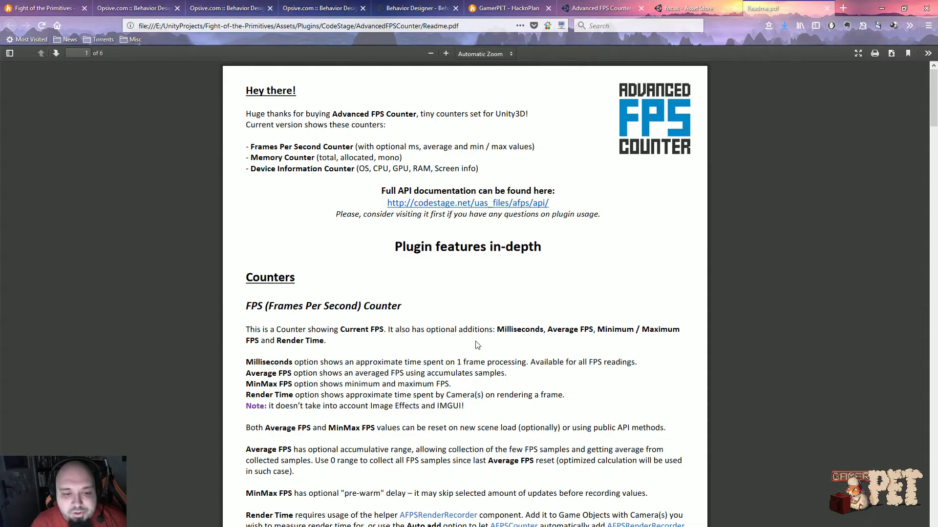
Read through the plugin's Readme.pdf in the browser, covering operation modes, the Setup code example and Tips, and return to Unity
scroll(478, 336, down, 5)
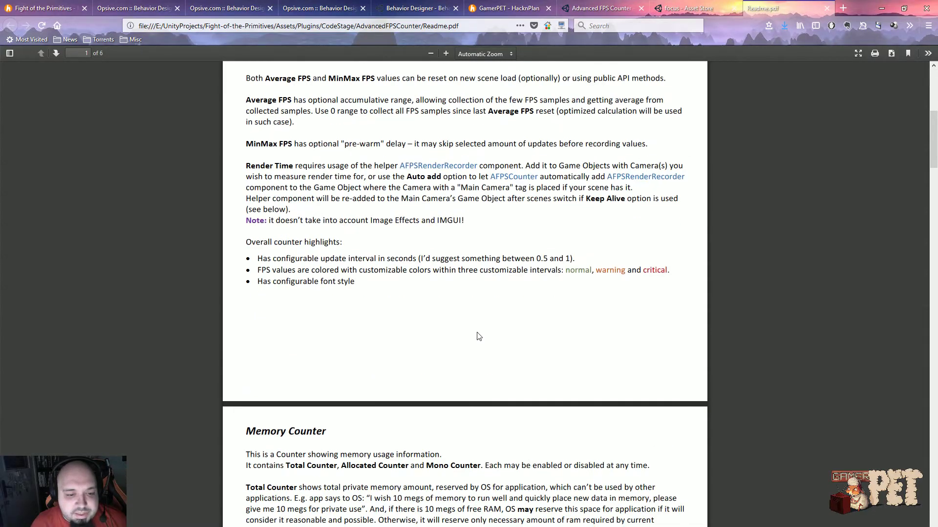
scroll(479, 336, down, 20)
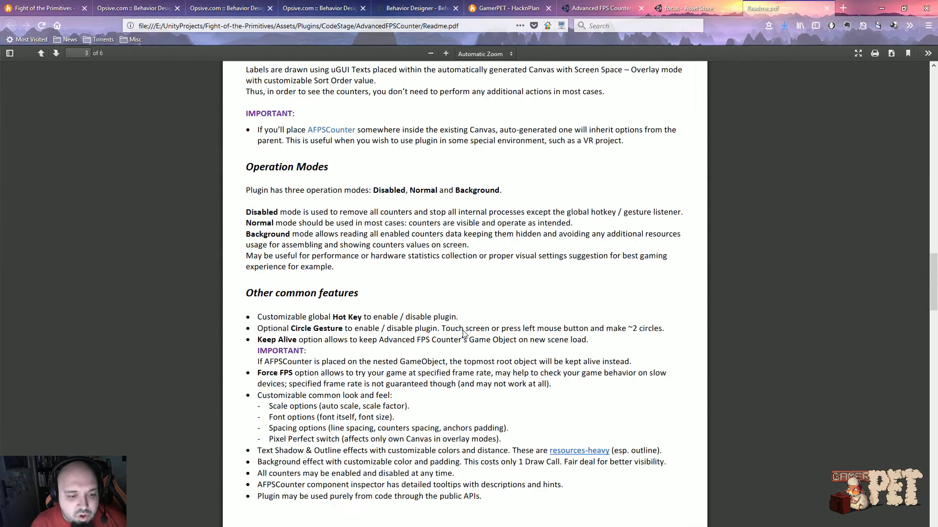
scroll(462, 334, down, 20)
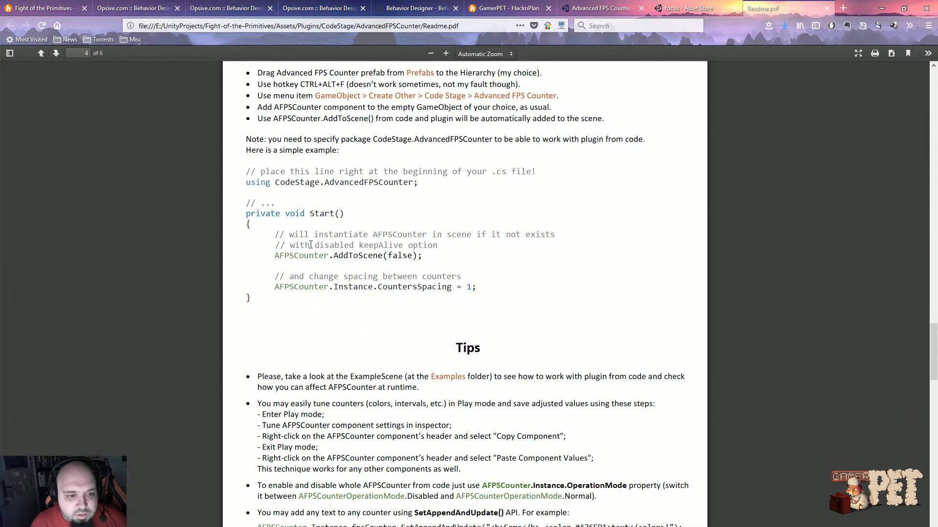
drag(269, 257, 450, 261)
click(450, 261)
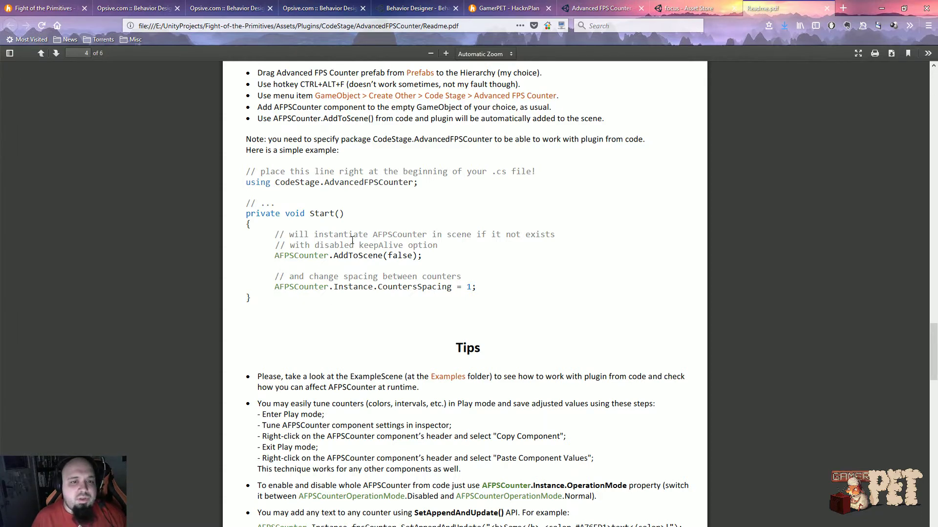
scroll(363, 199, up, 2)
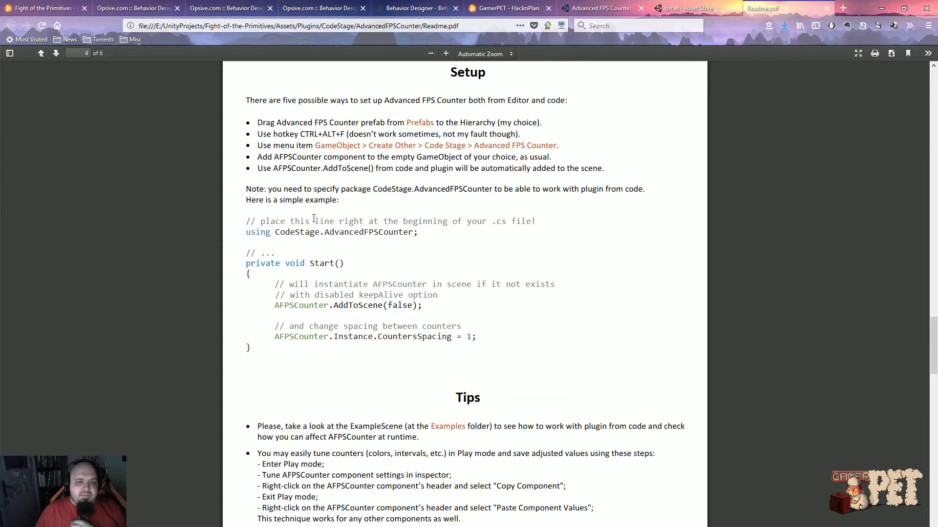
scroll(500, 297, down, 4)
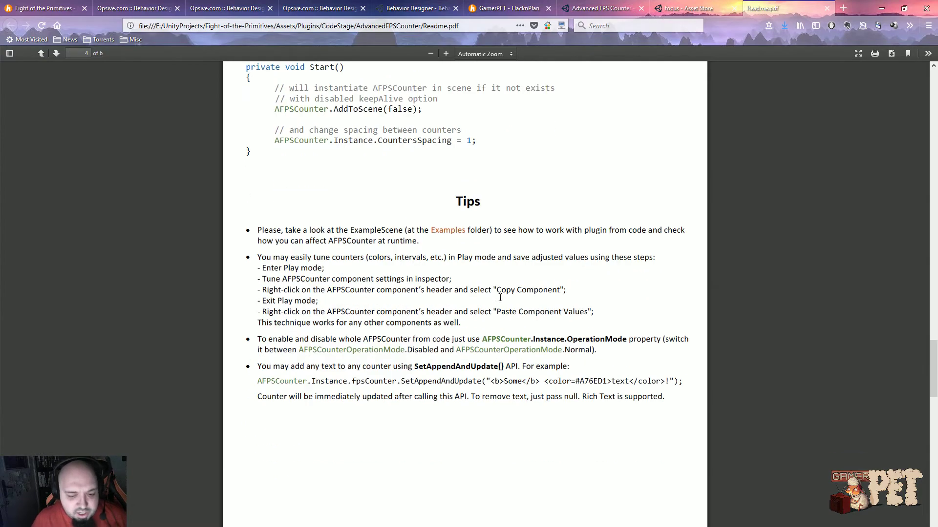
scroll(500, 297, down, 3)
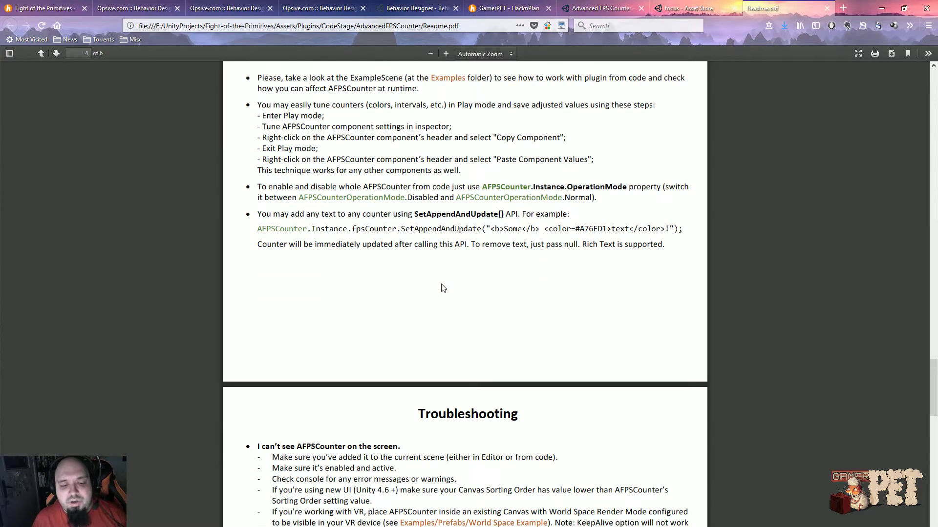
key(alt+Tab)
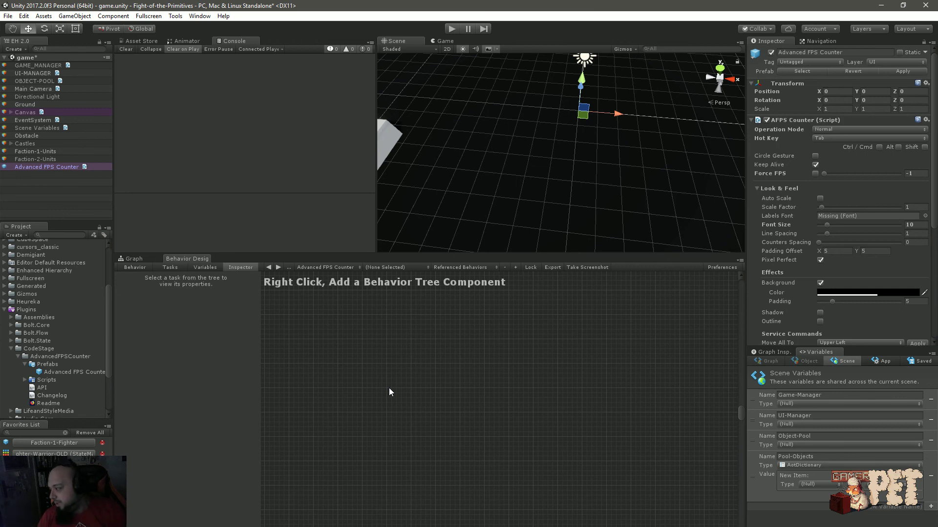
key(q)
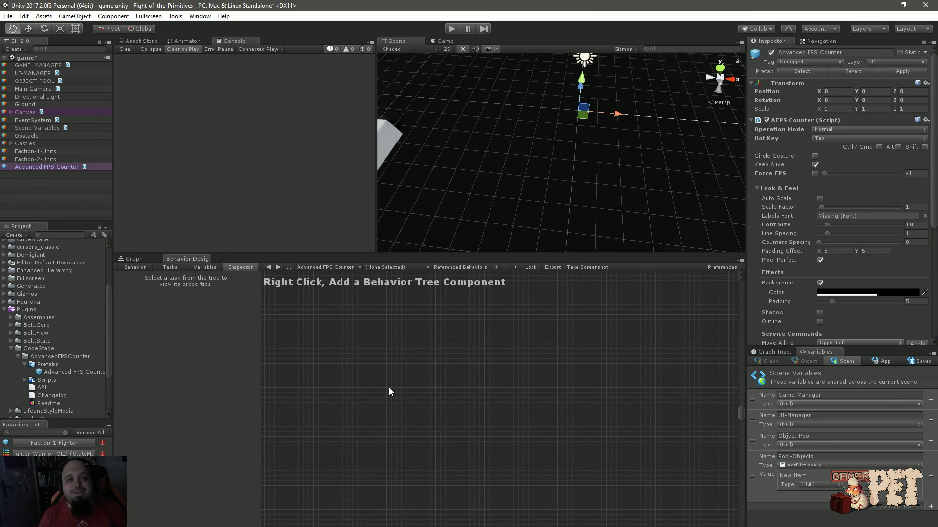